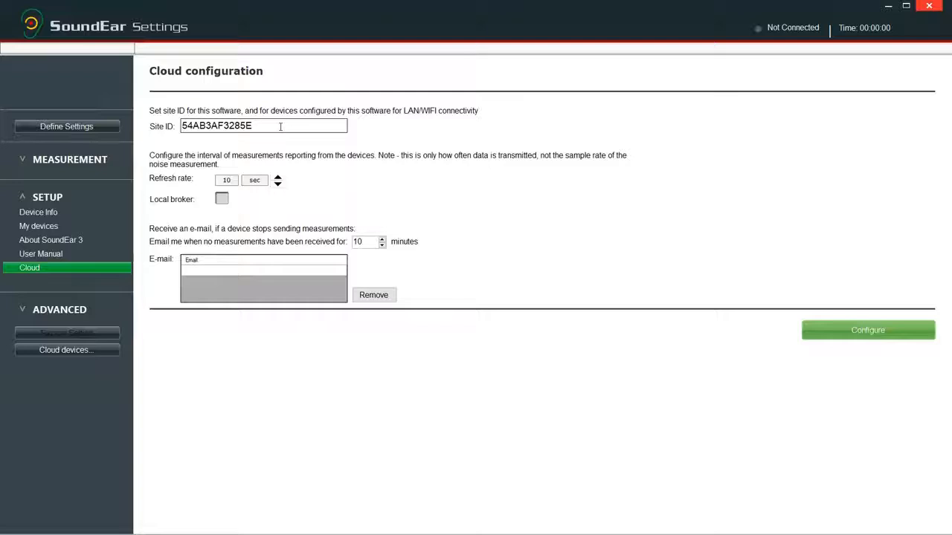
Replace the cloud site ID with SoundEar and lower the refresh rate from 10 to 5 sec
{"action": "left_click", "coordinate": [280, 127]}
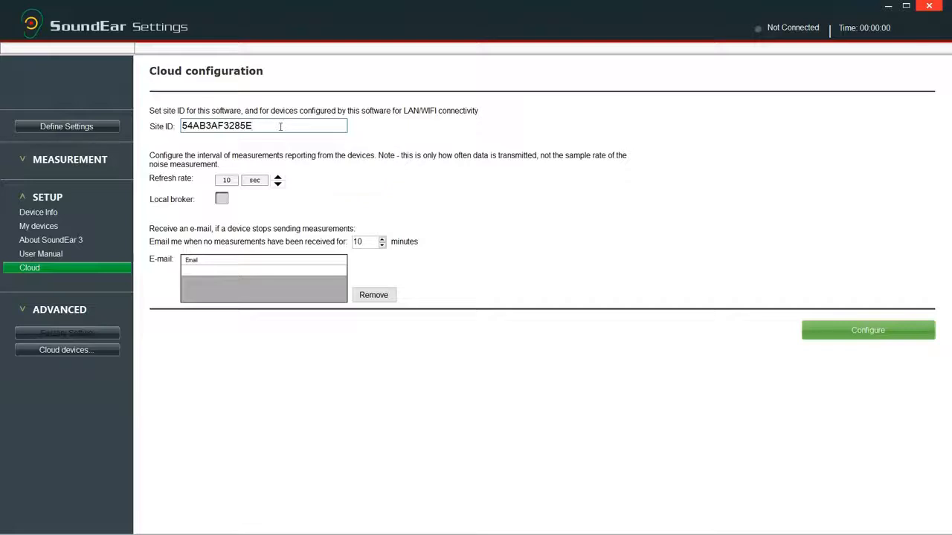
{"action": "key", "text": "BackSpace"}
{"action": "key", "text": "BackSpace"}
{"action": "key", "text": "BackSpace"}
{"action": "key", "text": "BackSpace"}
{"action": "key", "text": "BackSpace"}
{"action": "key", "text": "BackSpace"}
{"action": "key", "text": "BackSpace"}
{"action": "key", "text": "BackSpace"}
{"action": "key", "text": "BackSpace"}
{"action": "key", "text": "BackSpace"}
{"action": "key", "text": "BackSpace"}
{"action": "type", "text": "SoundEar"}
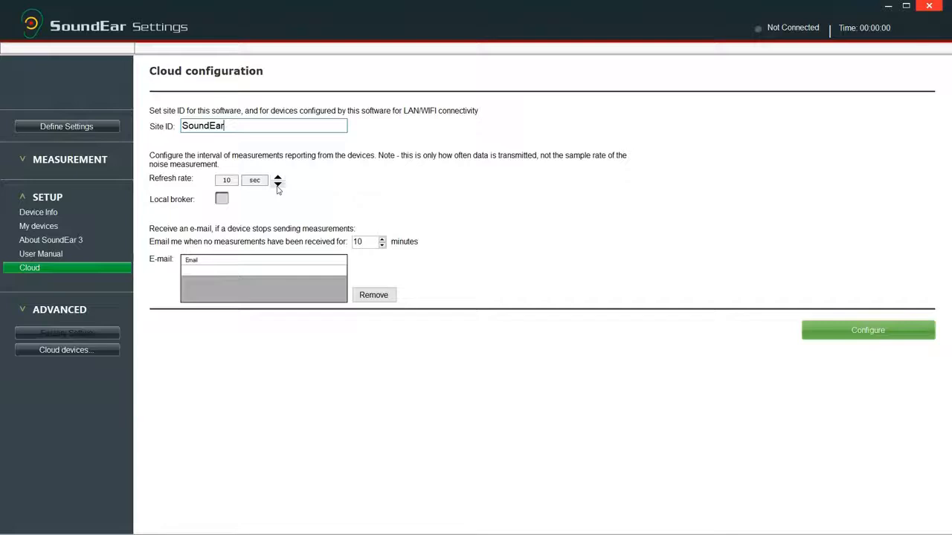
{"action": "left_click", "coordinate": [277, 185]}
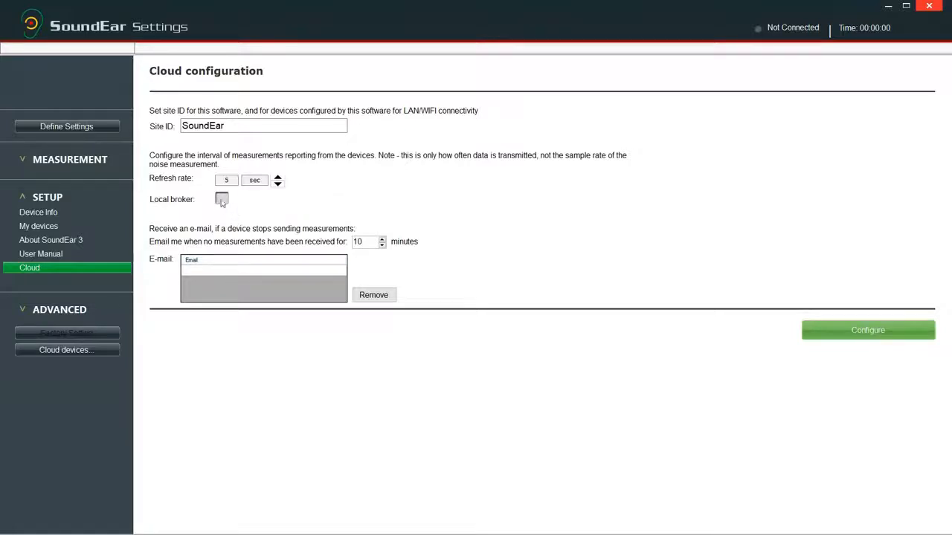
{"action": "left_click", "coordinate": [247, 273]}
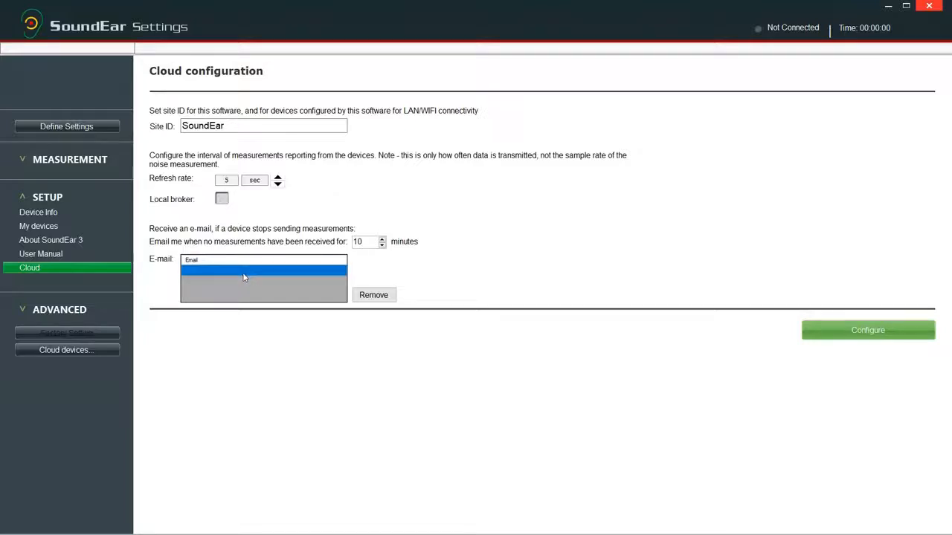
Add an alert e-mail address and save the site ID, refresh rate and e-mail with Configure
{"action": "left_click", "coordinate": [244, 275]}
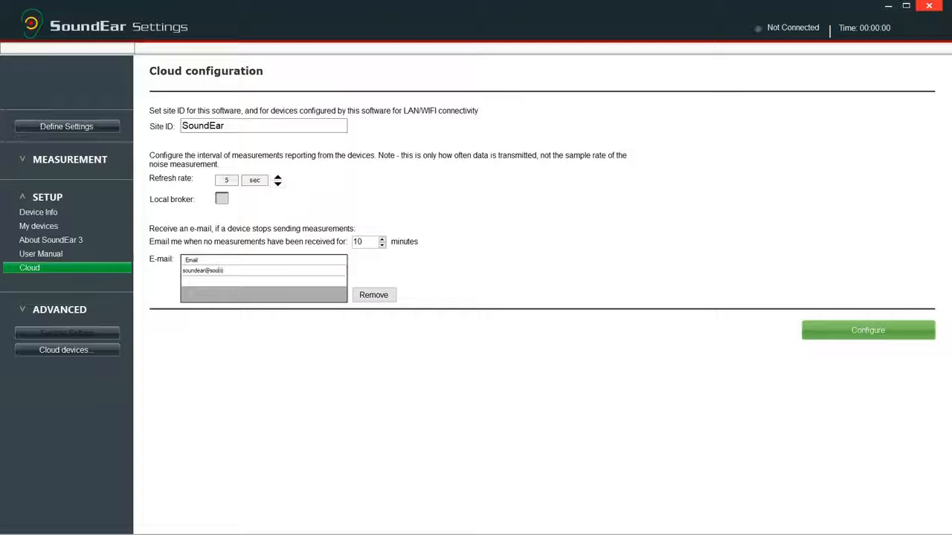
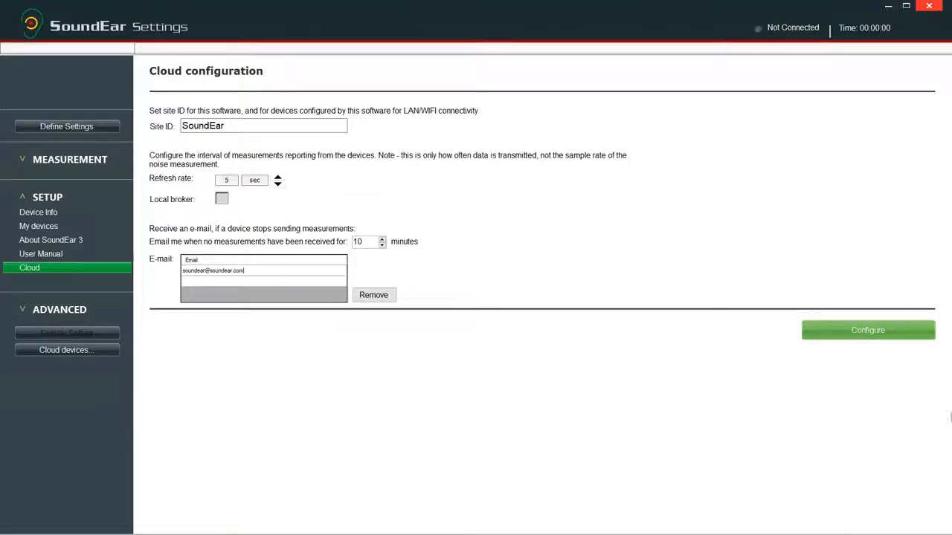
{"action": "left_click", "coordinate": [883, 336]}
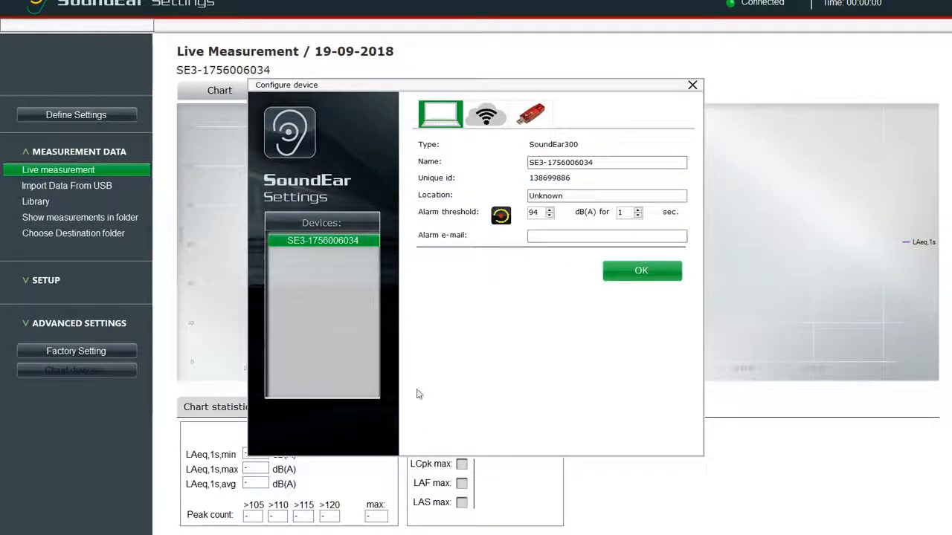
On the WiFi tab, rename the device to SE3 test and set its location to Office
{"action": "left_click", "coordinate": [489, 117]}
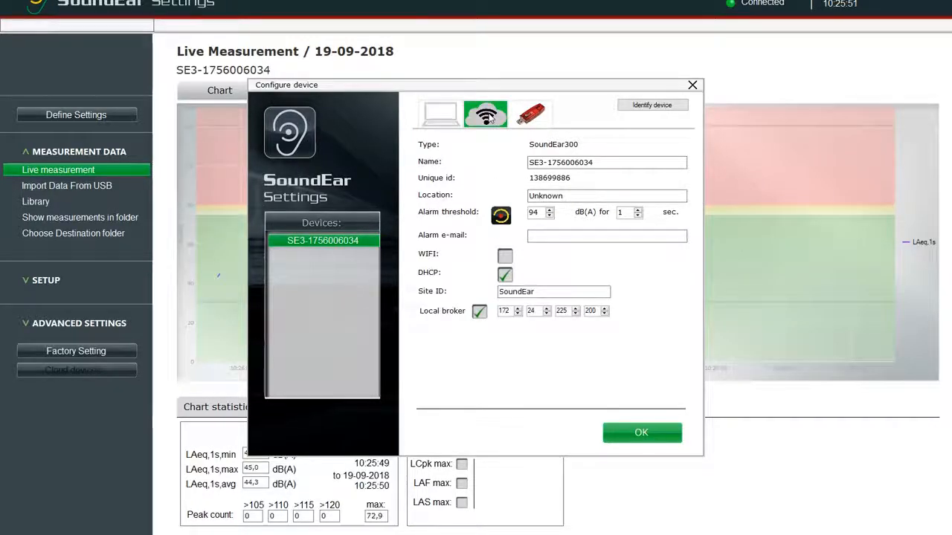
{"action": "left_click", "coordinate": [602, 162]}
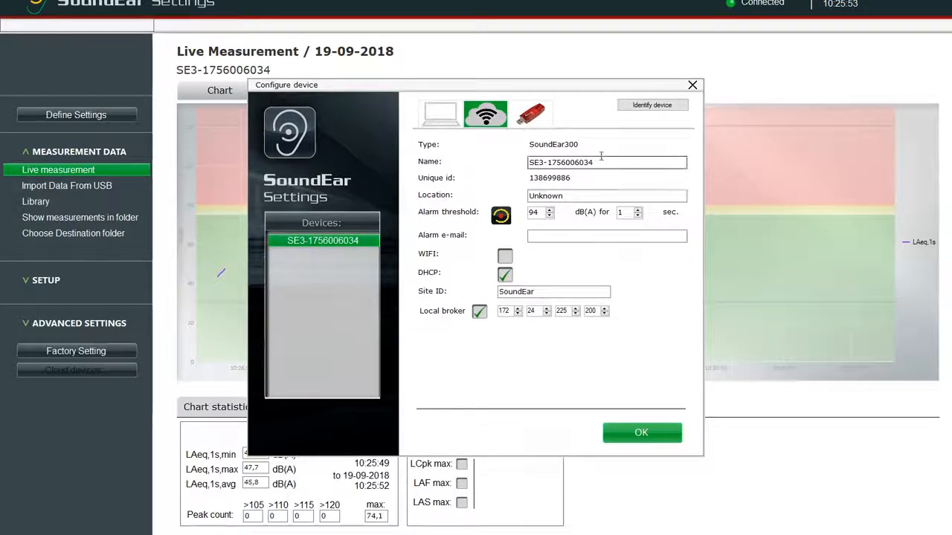
{"action": "double_click", "coordinate": [603, 164]}
{"action": "left_click_drag", "start_coordinate": [603, 165], "coordinate": [443, 194]}
{"action": "type", "text": "S"}
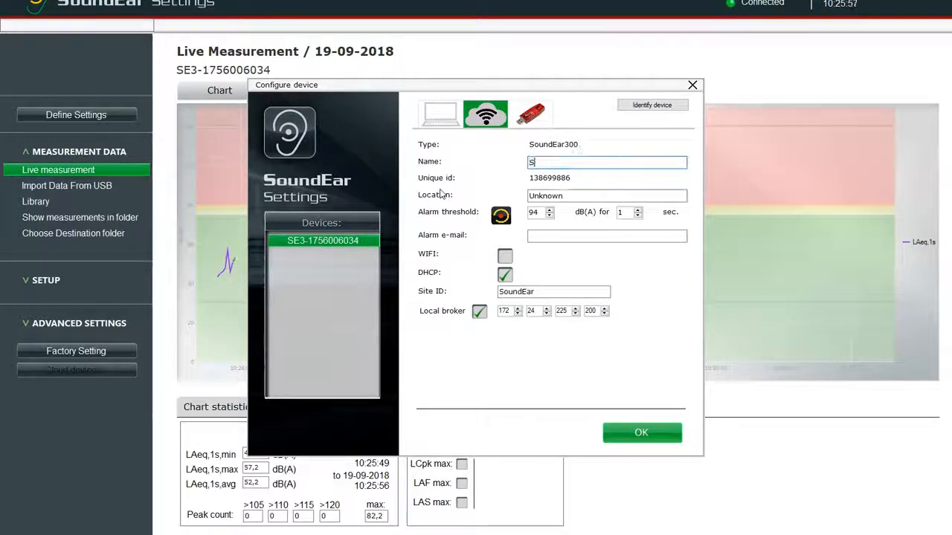
{"action": "type", "text": "E3 test"}
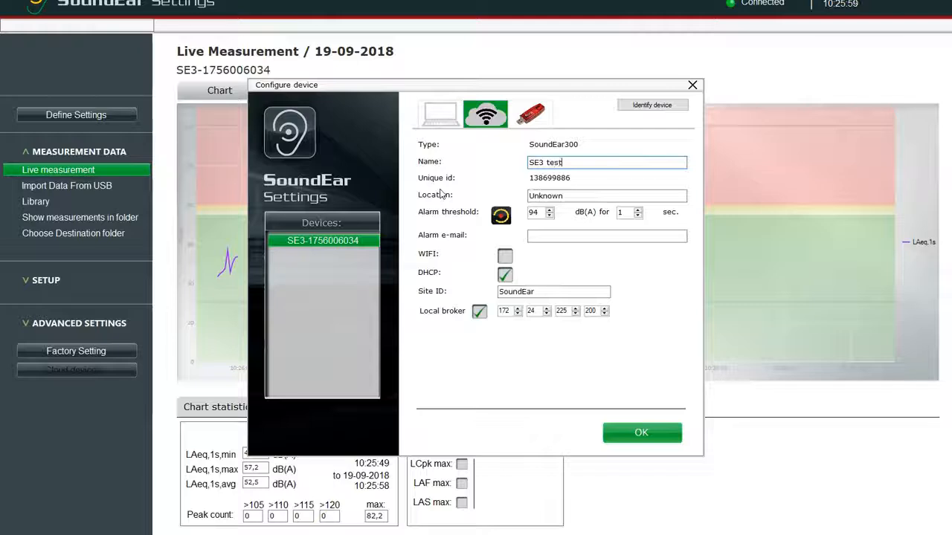
{"action": "double_click", "coordinate": [563, 198]}
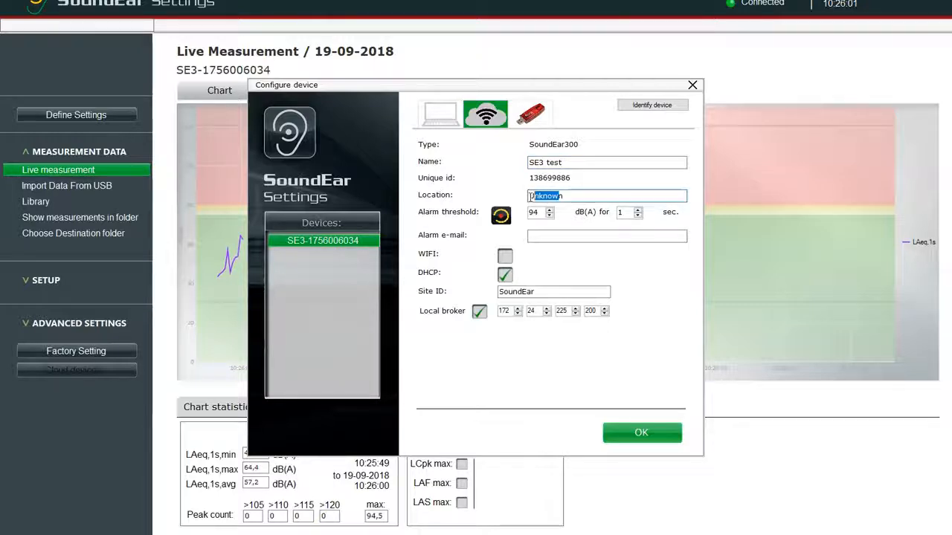
{"action": "type", "text": "n"}
{"action": "key", "text": "BackSpace"}
{"action": "type", "text": "Offic"}
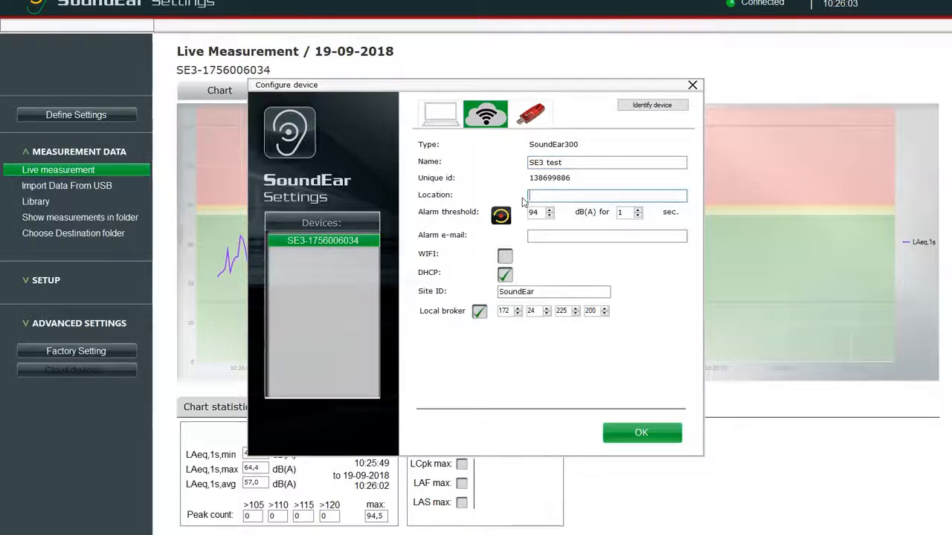
{"action": "type", "text": "e"}
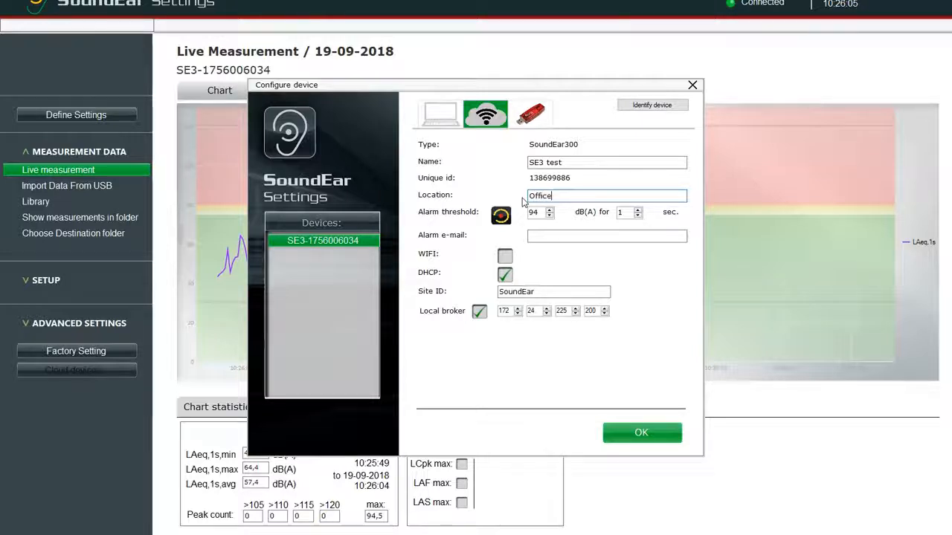
Set the alarm threshold to 60 dB(A) for 5 sec and enter the alarm e-mail address
{"action": "double_click", "coordinate": [534, 212]}
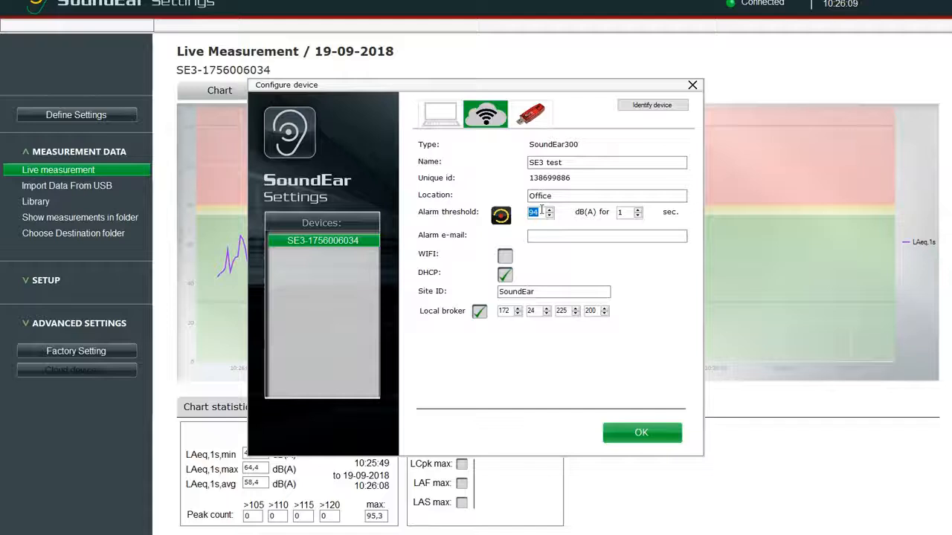
{"action": "type", "text": "60"}
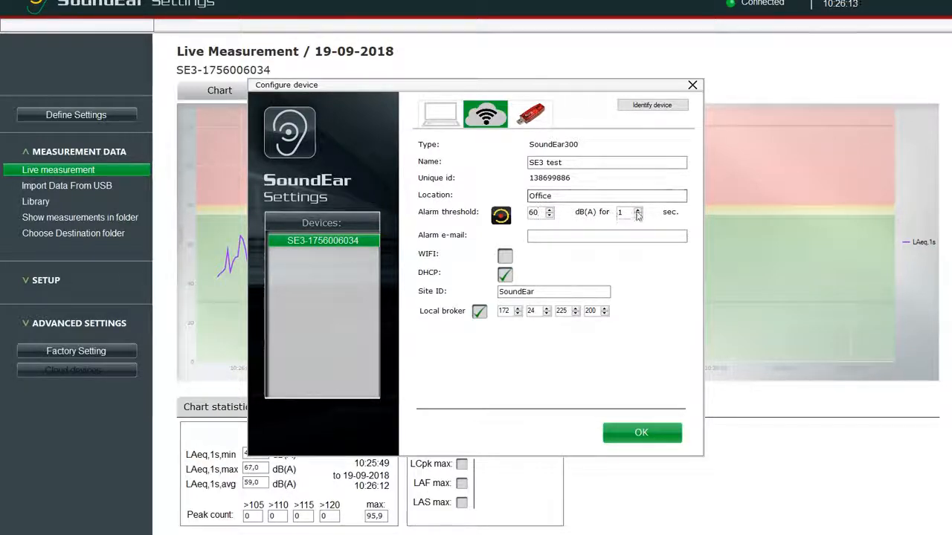
{"action": "left_click", "coordinate": [638, 212]}
{"action": "left_click", "coordinate": [585, 237]}
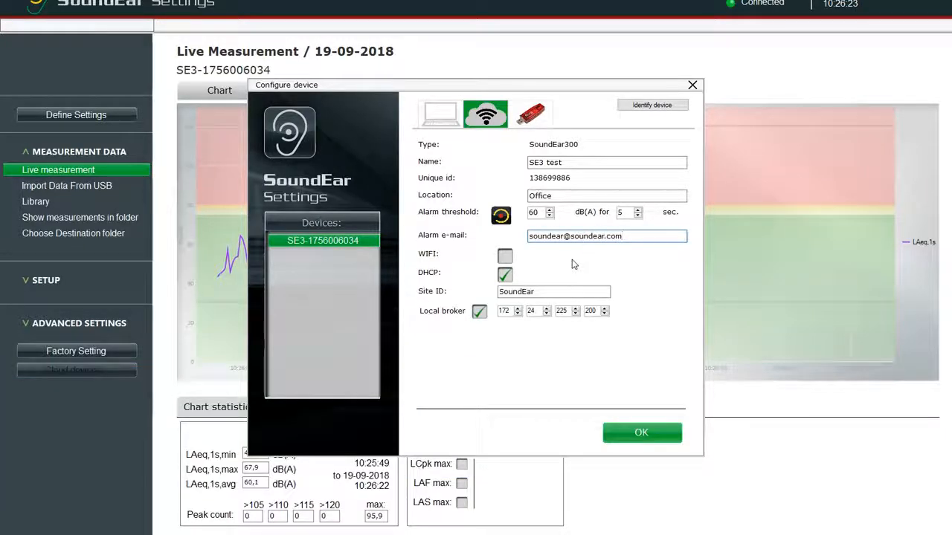
Enable the device's WiFi on network Soundear with its password, leaving DHCP on
{"action": "left_click", "coordinate": [506, 256]}
{"action": "left_click", "coordinate": [513, 274]}
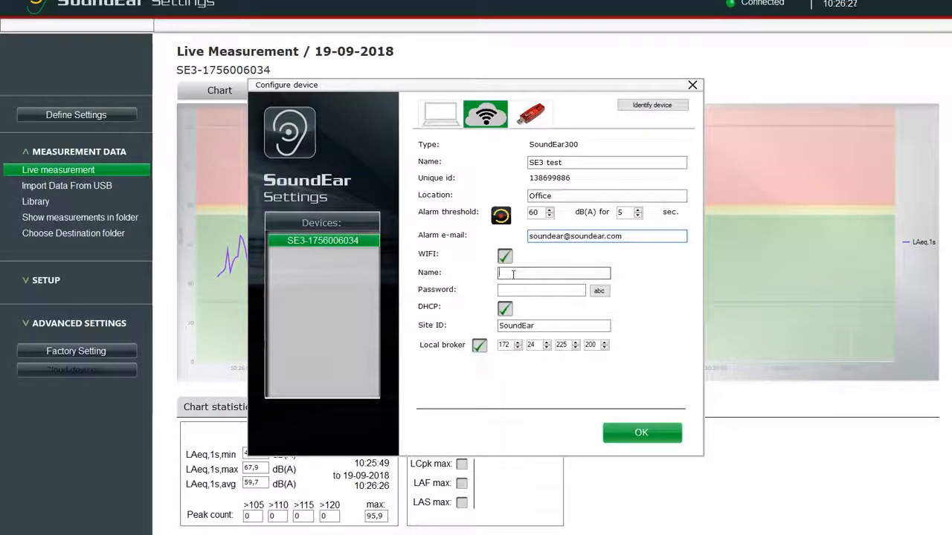
{"action": "type", "text": "Soundear"}
{"action": "key", "text": "Tab"}
{"action": "type", "text": "*********"}
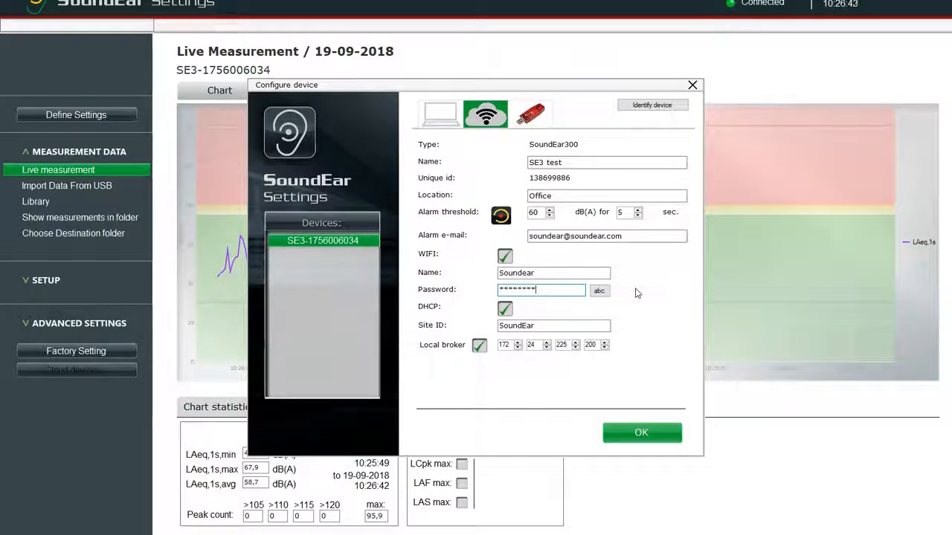
{"action": "left_click", "coordinate": [505, 309]}
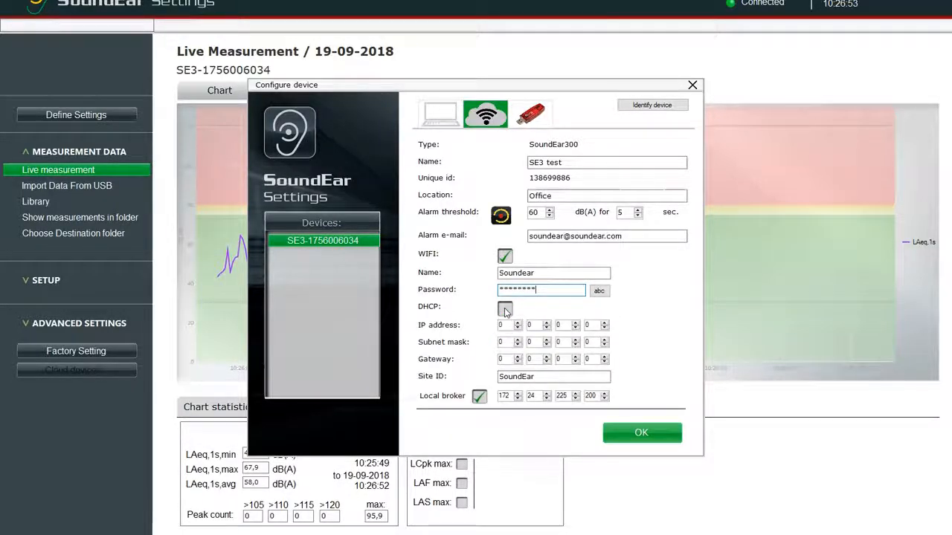
{"action": "left_click", "coordinate": [505, 310]}
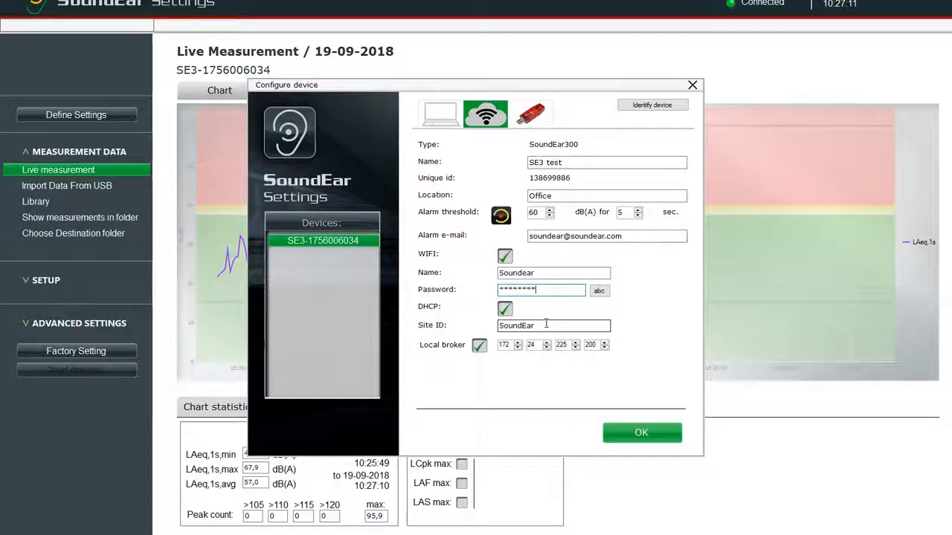
Untick Local broker and write the configuration to the SE3 test device
{"action": "double_click", "coordinate": [546, 325]}
{"action": "left_click", "coordinate": [546, 325]}
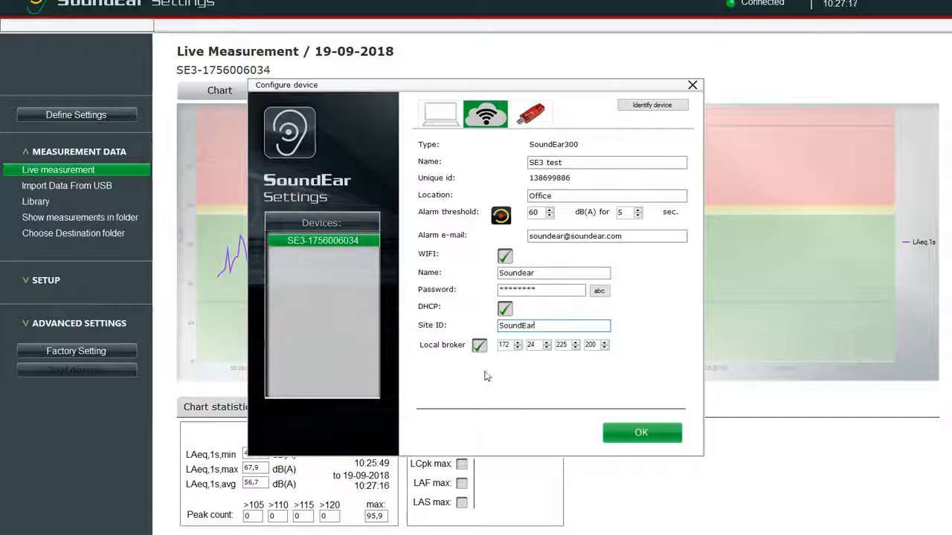
{"action": "left_click", "coordinate": [480, 347]}
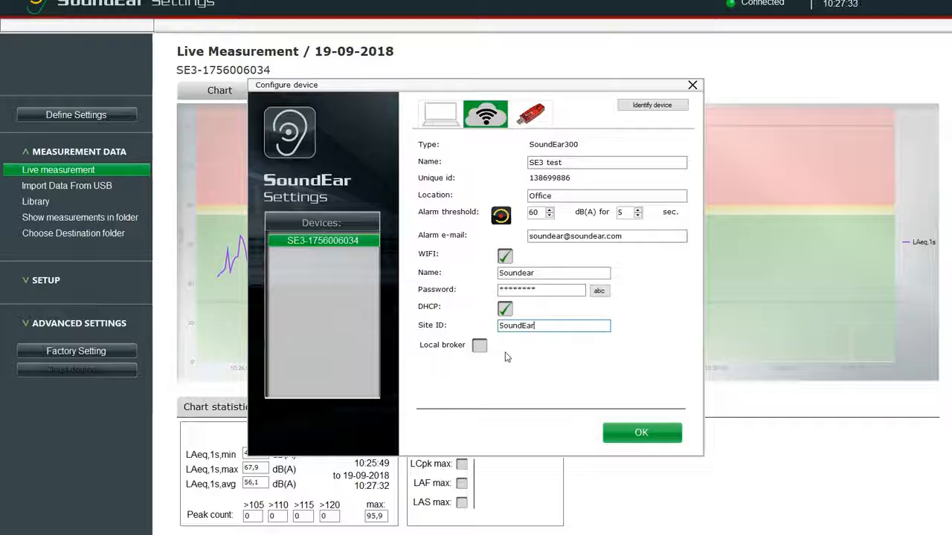
{"action": "left_click", "coordinate": [665, 433]}
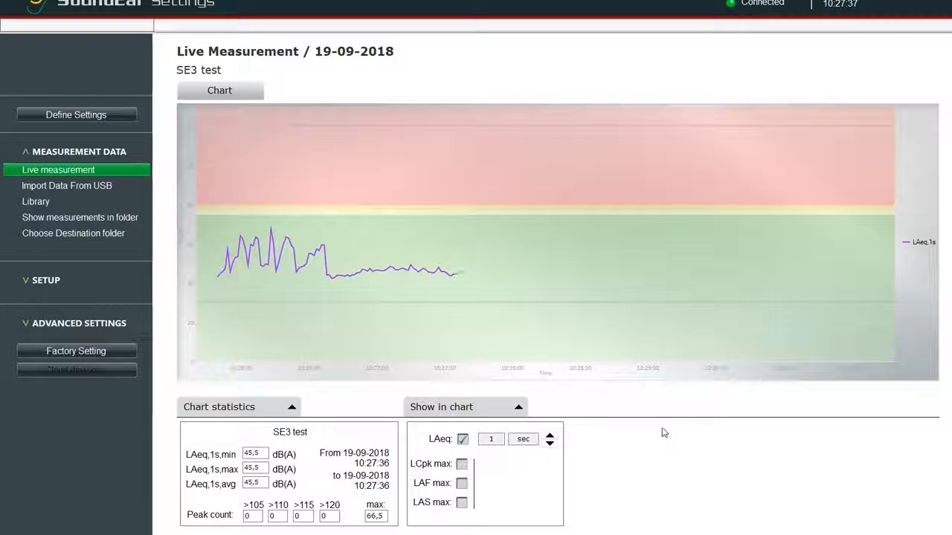
Open the Define settings page for SE3 test and view the Light - Night settings
{"action": "left_click", "coordinate": [79, 116]}
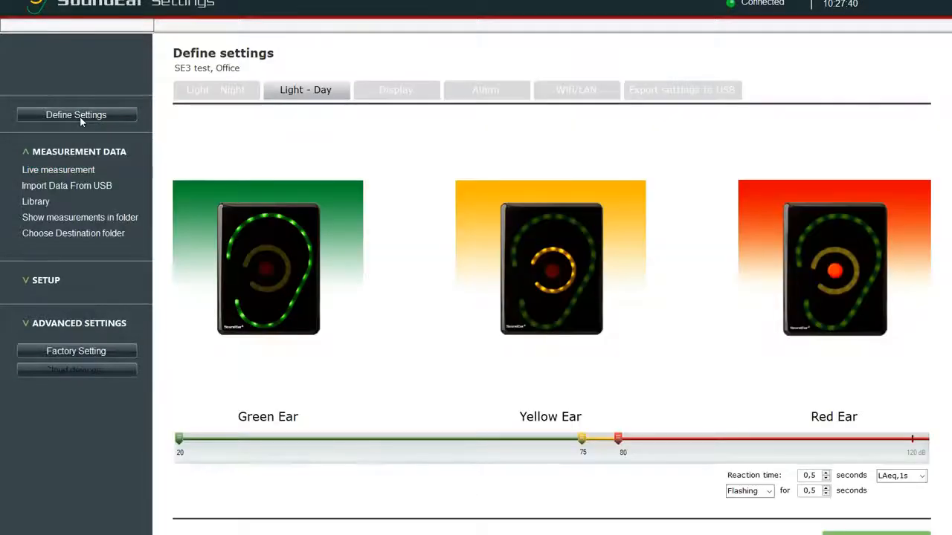
{"action": "left_click", "coordinate": [233, 93]}
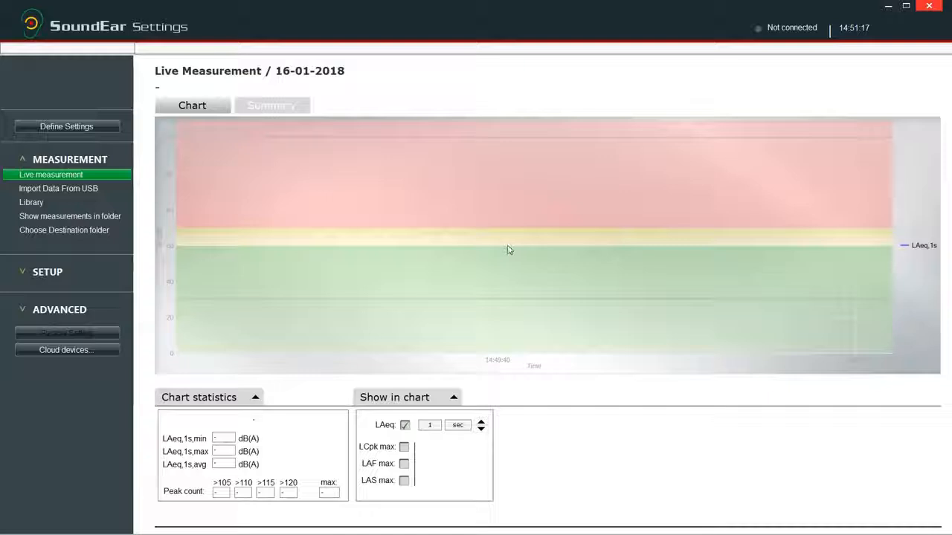
Connect through Cloud devices and view the Test Video device's live LAeq,1s chart
{"action": "left_click", "coordinate": [90, 347]}
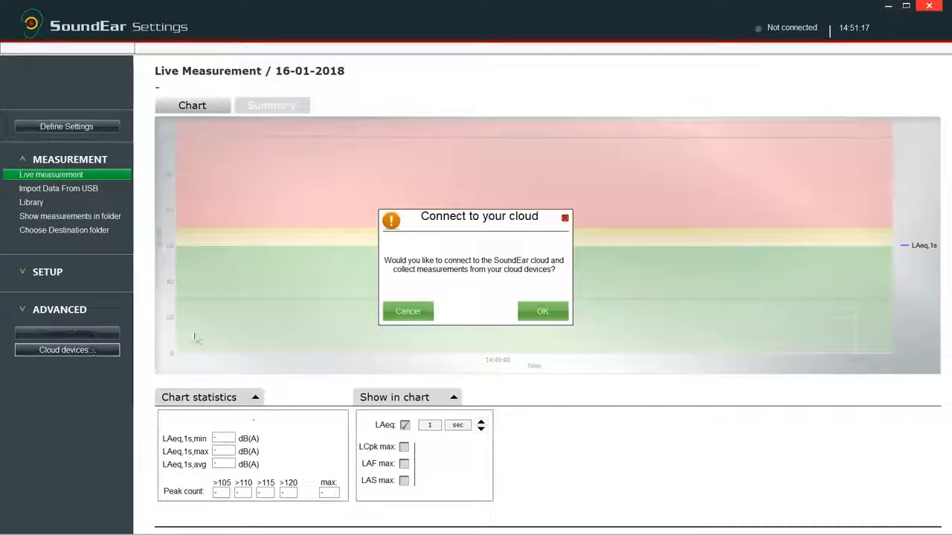
{"action": "left_click", "coordinate": [526, 313]}
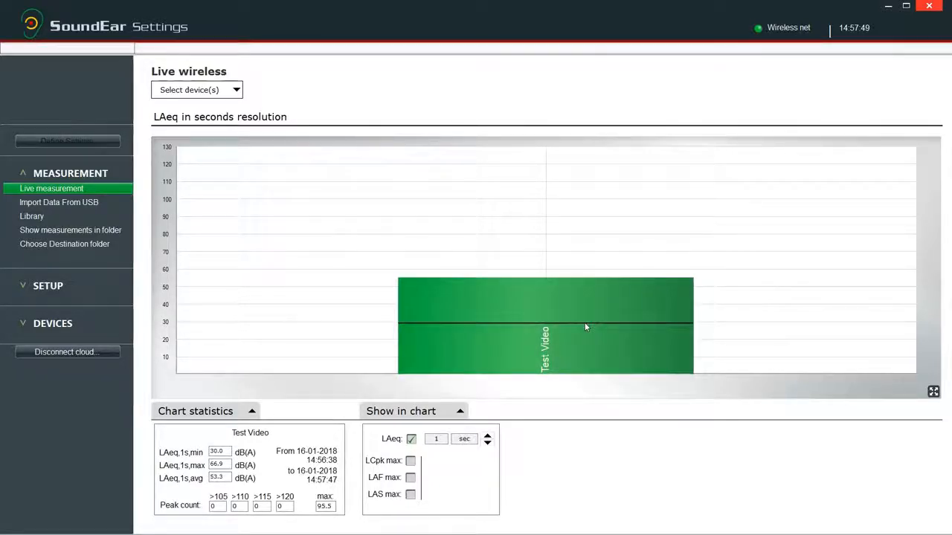
{"action": "left_click", "coordinate": [585, 327]}
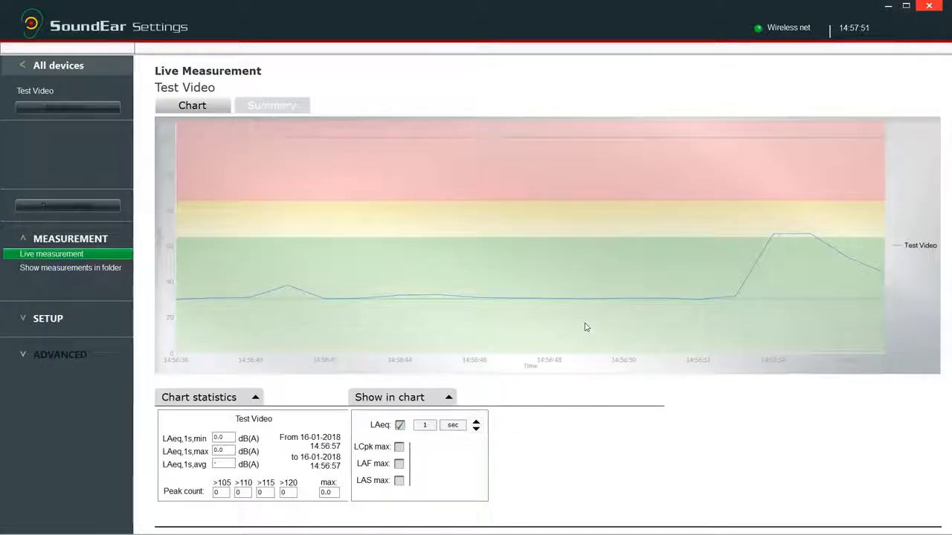